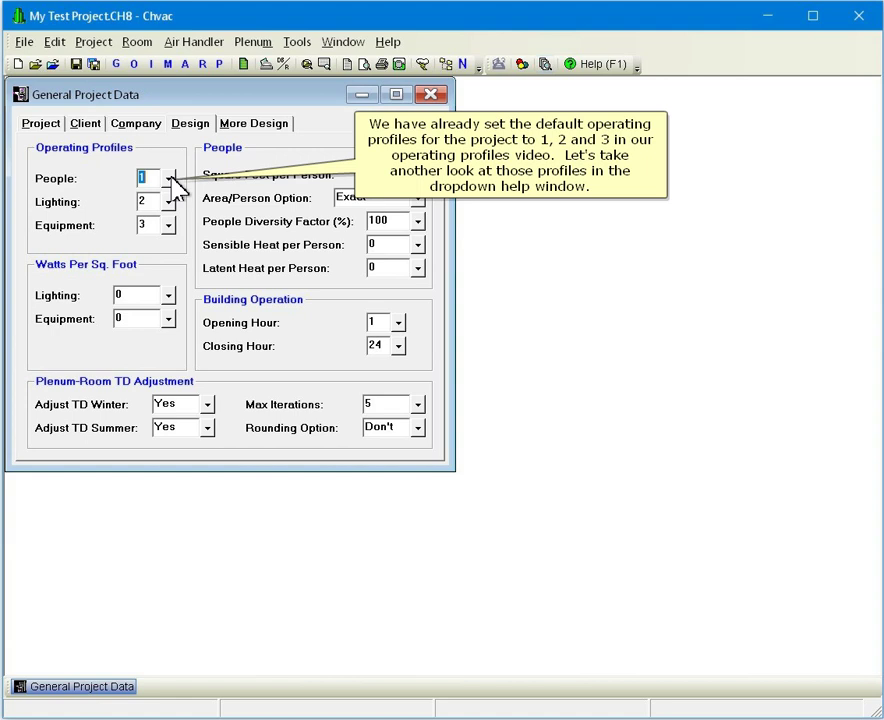
Step: Review the hourly schedules of the defined operating profiles from the People profile setting
left_click(170, 180)
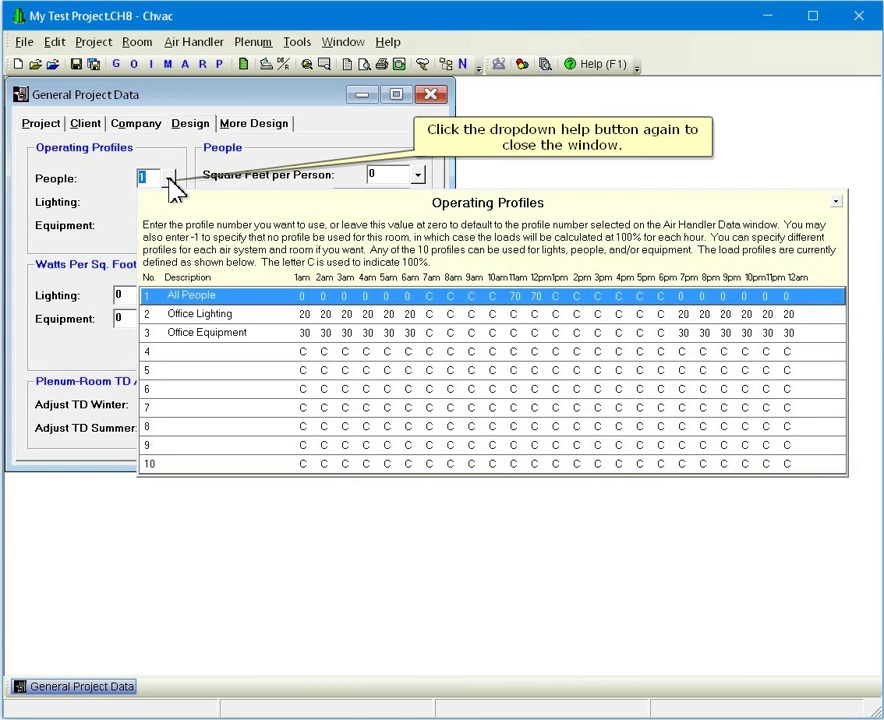
left_click(170, 181)
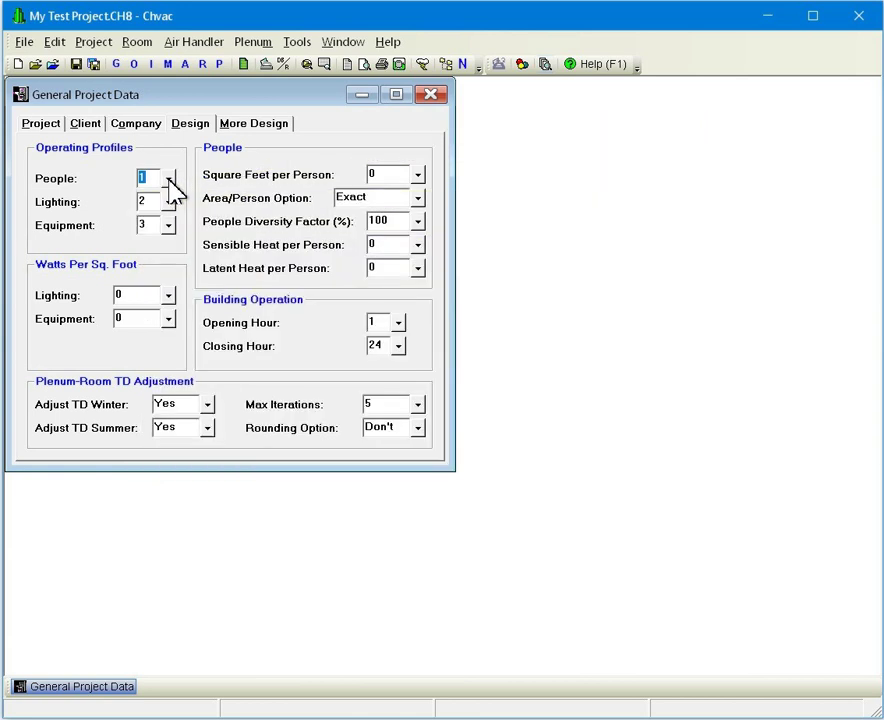
Step: Set the default lighting load to Office-enclosed at 1.1 watts per square foot and the equipment load to Medium at 1
left_click(172, 296)
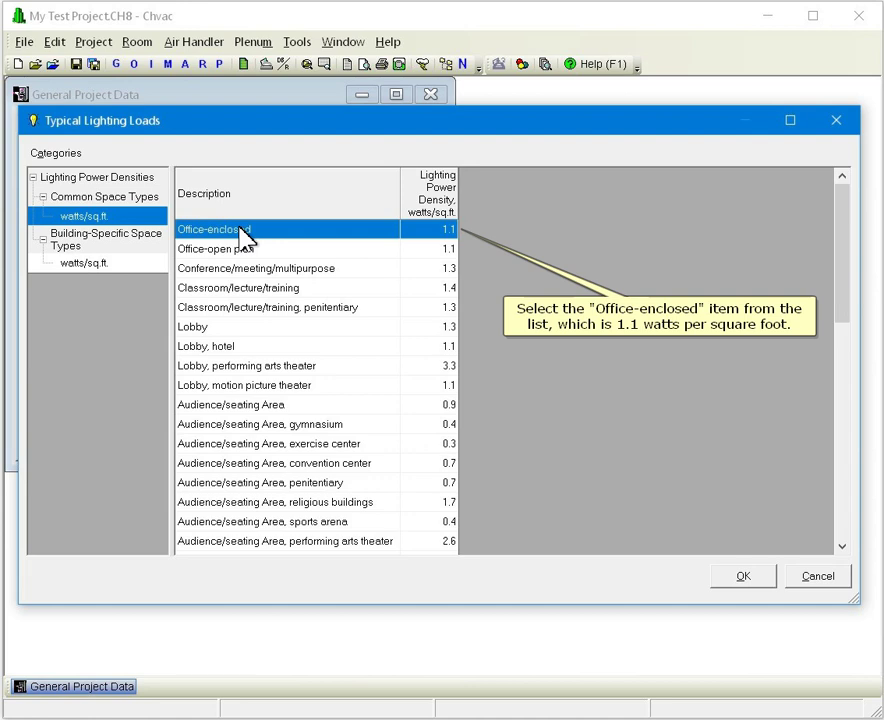
left_click(250, 232)
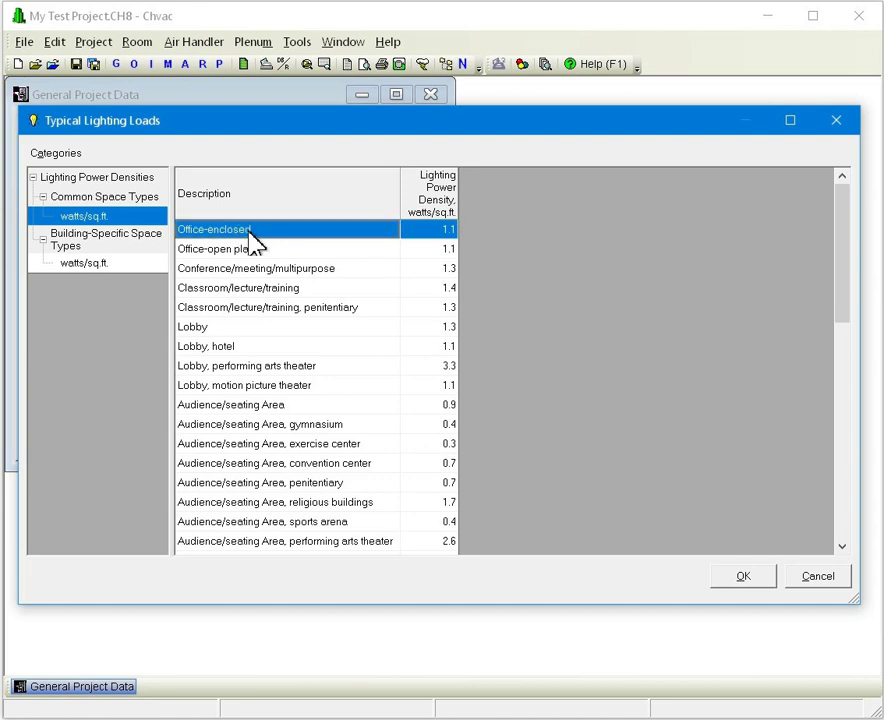
left_click(743, 573)
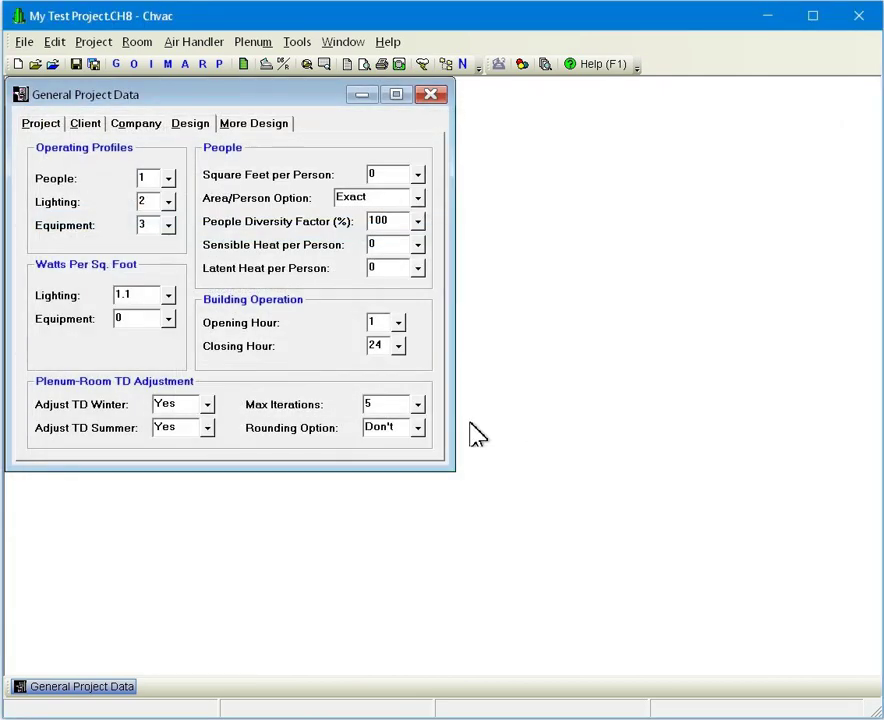
left_click(168, 319)
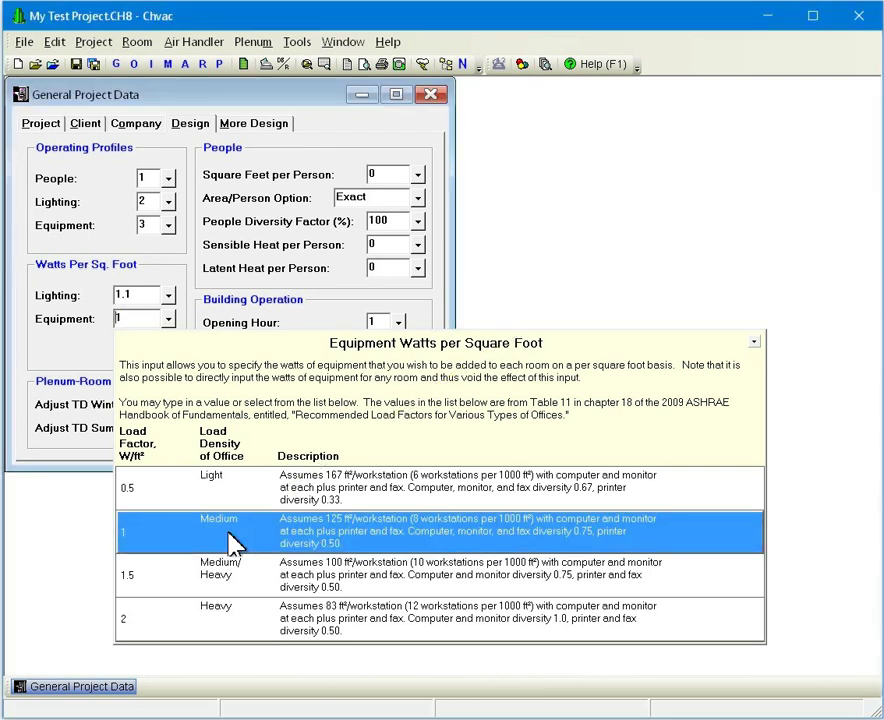
left_click(230, 543)
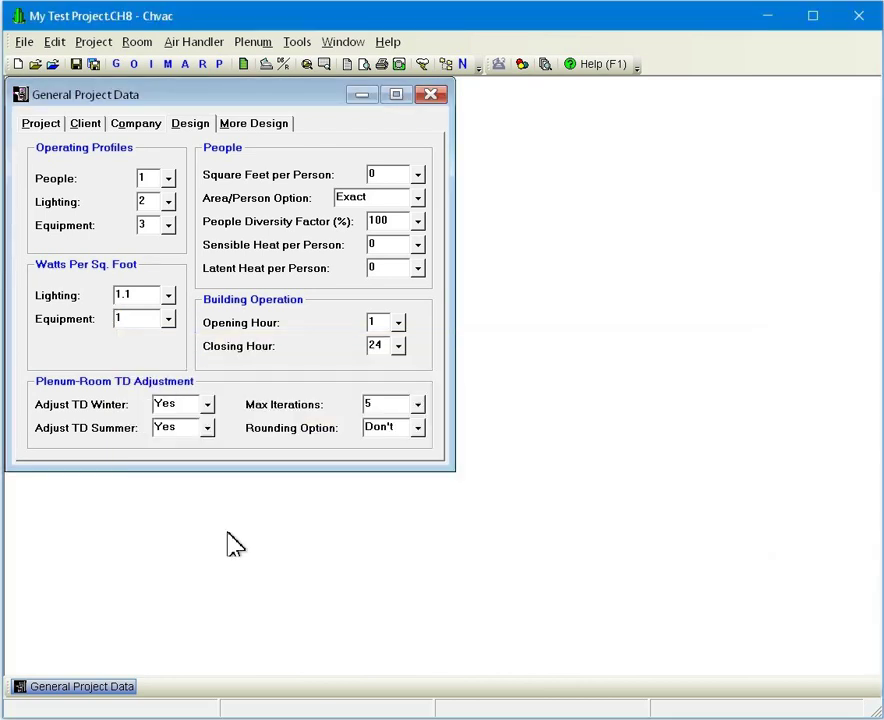
Step: Set the default people density with People Density Help, choosing Office Buildings, Office space at 5 people per 1000 sq. ft
left_click(421, 178)
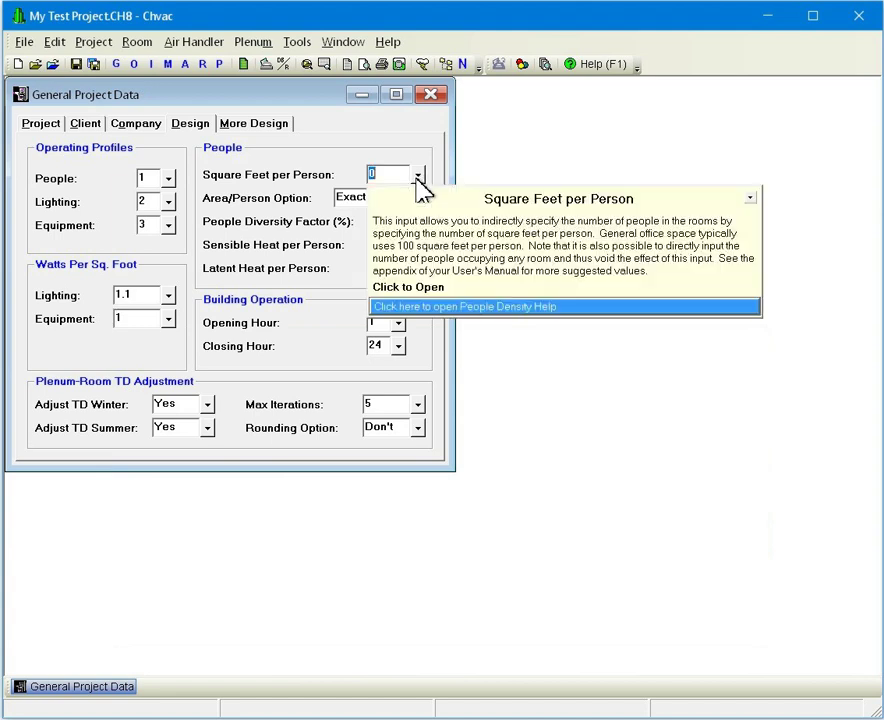
left_click(433, 310)
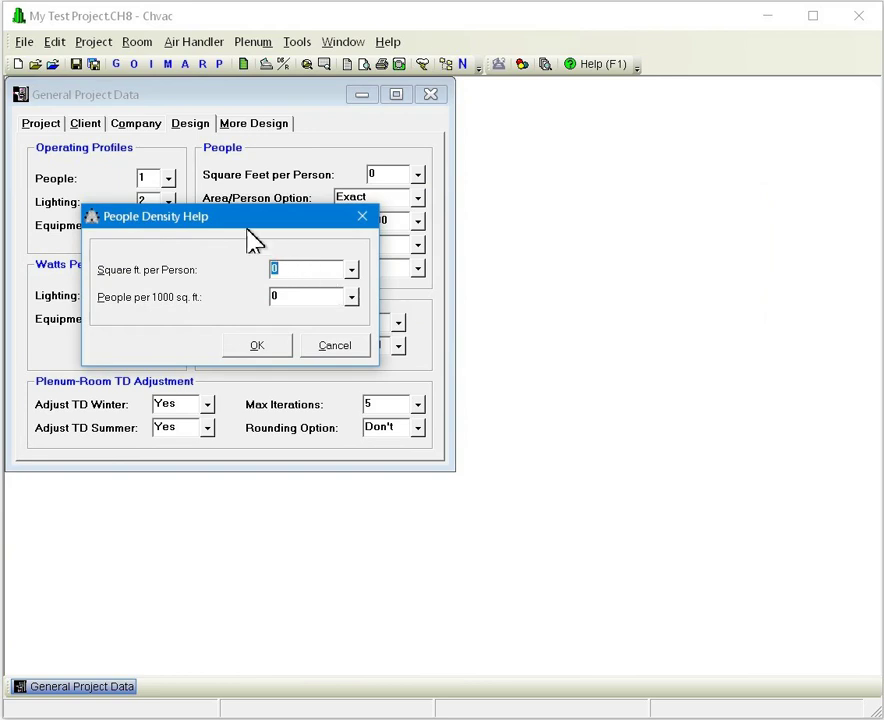
left_click_drag(302, 225, 158, 33)
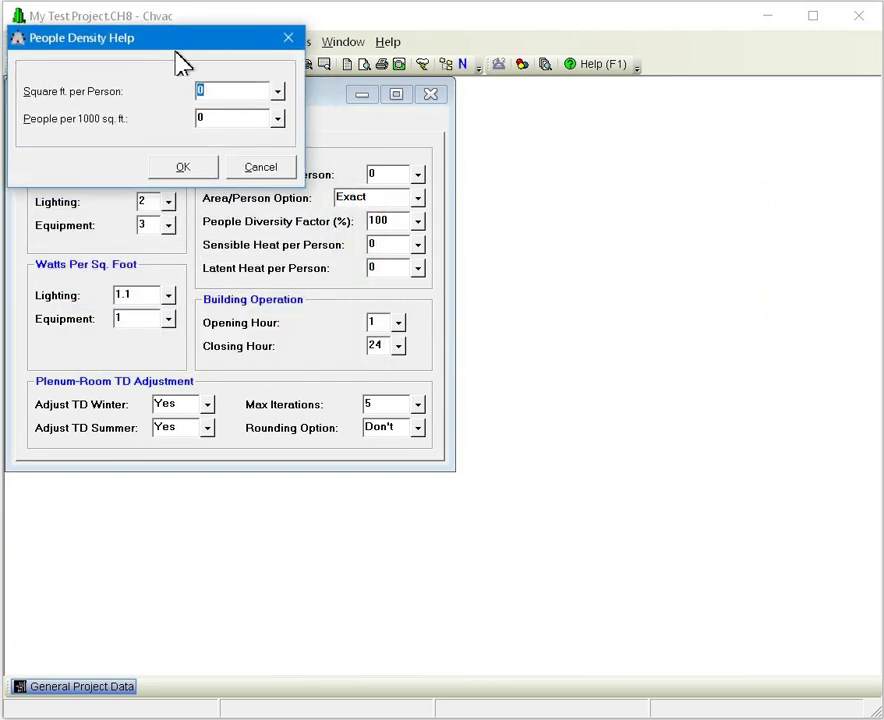
left_click(278, 91)
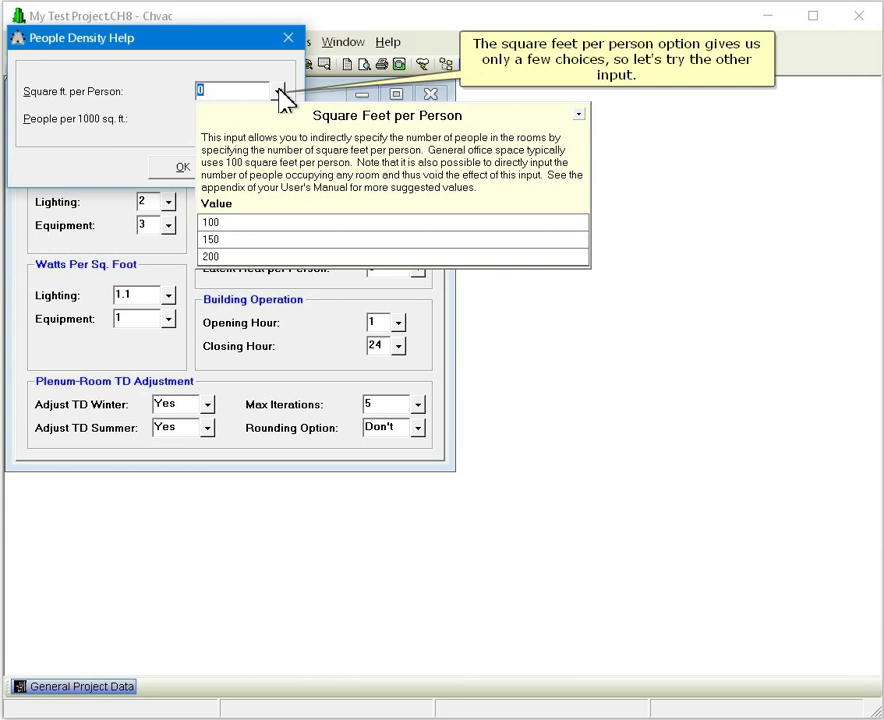
left_click(279, 91)
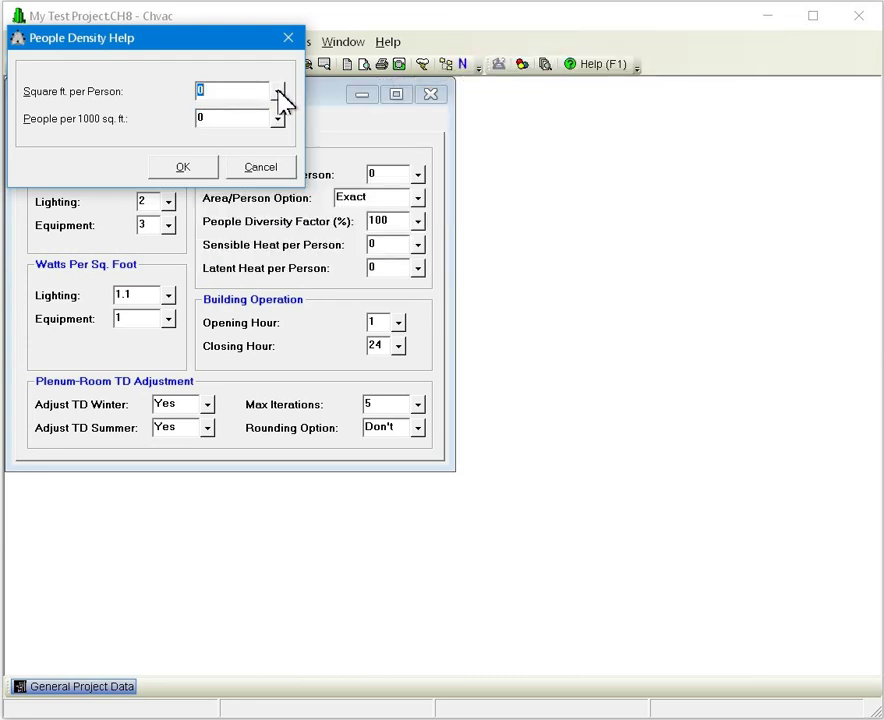
left_click(279, 119)
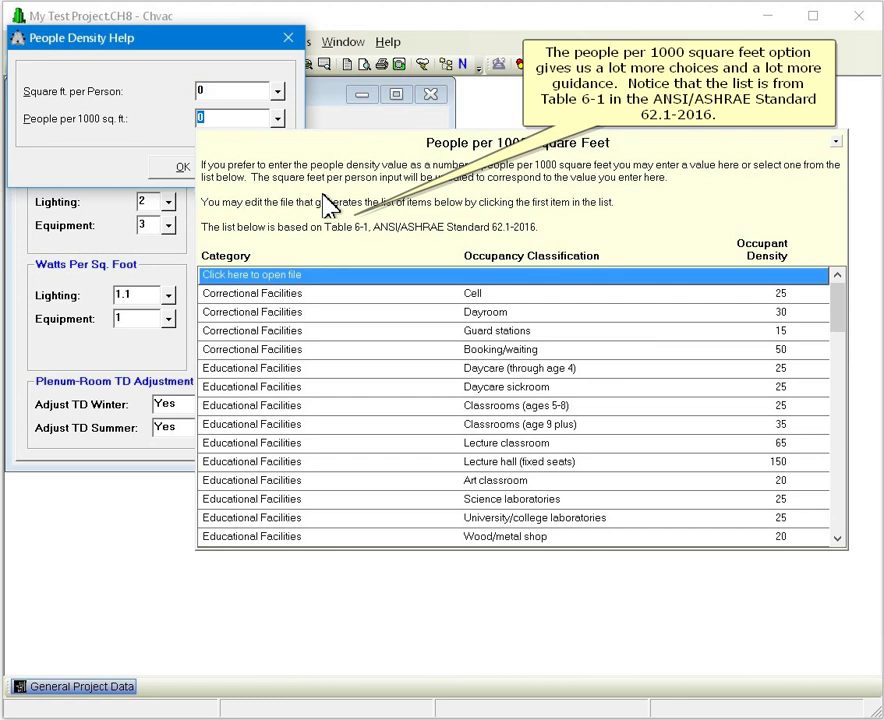
scroll(839, 525, "down", 10)
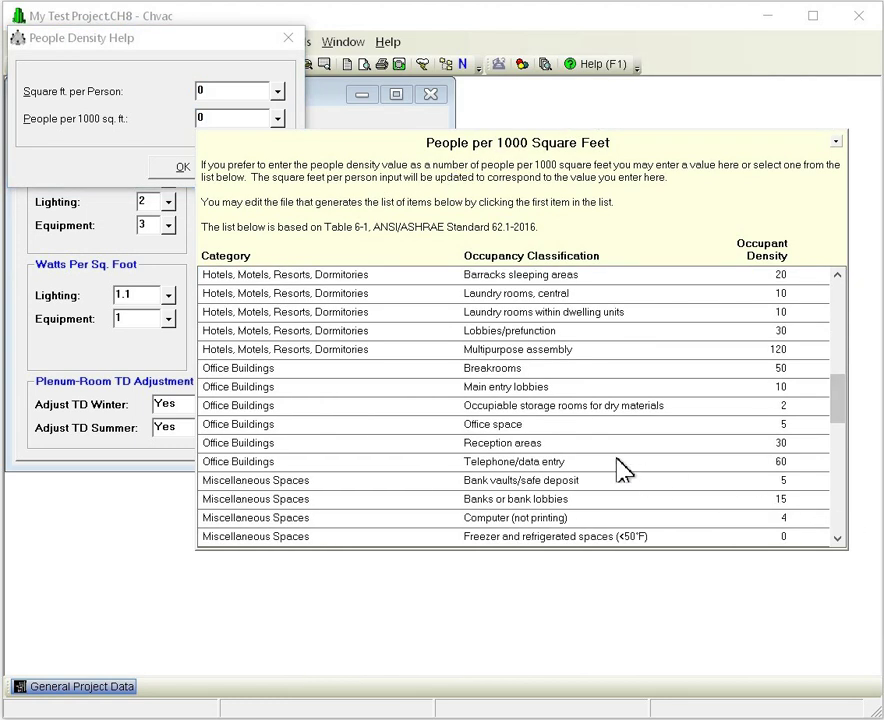
left_click(530, 428)
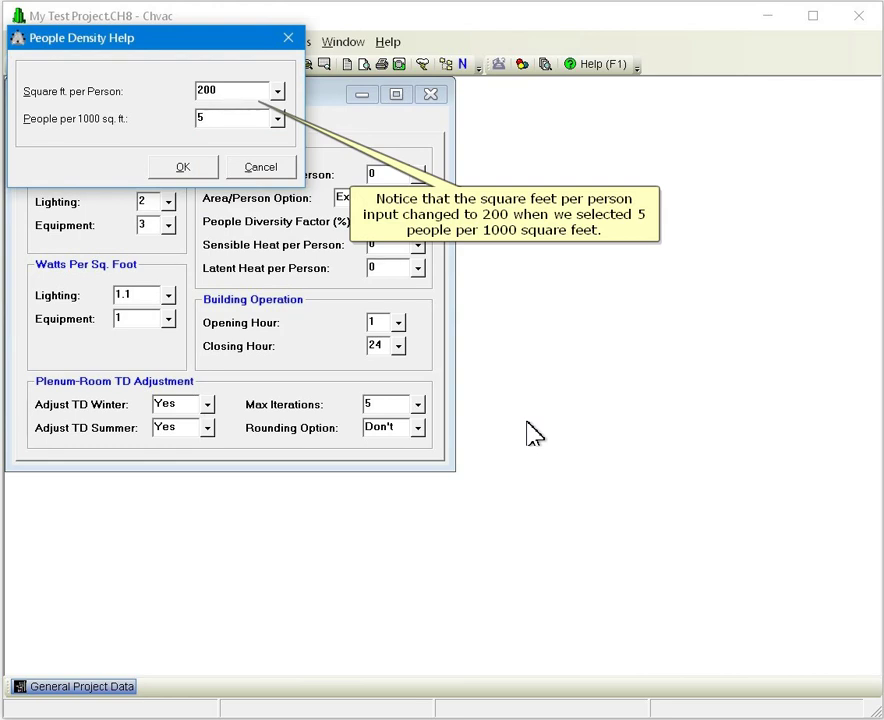
left_click(186, 168)
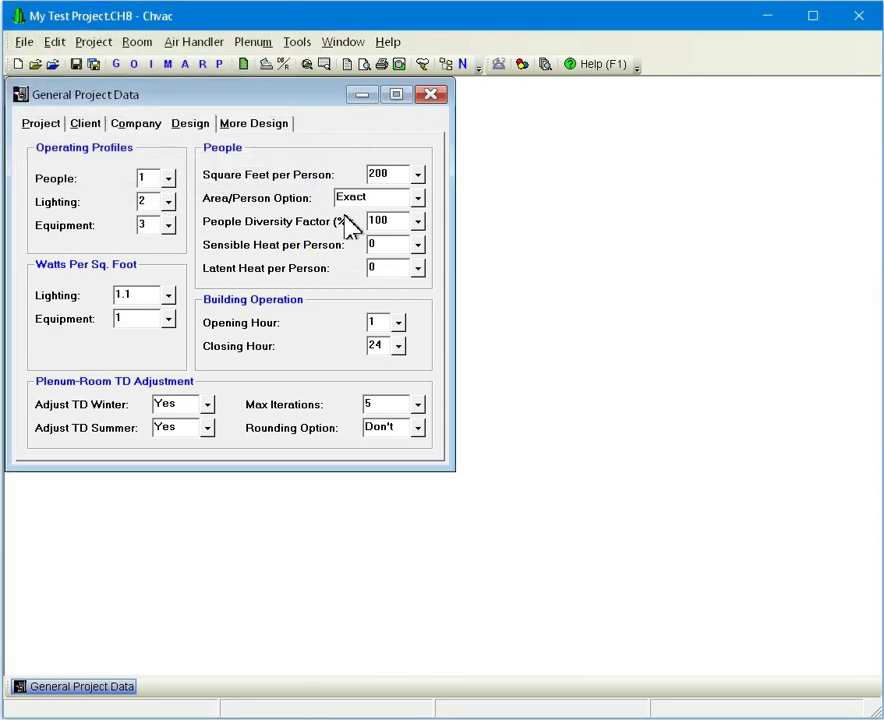
Step: Set the area per person option to Round Up
left_click(424, 198)
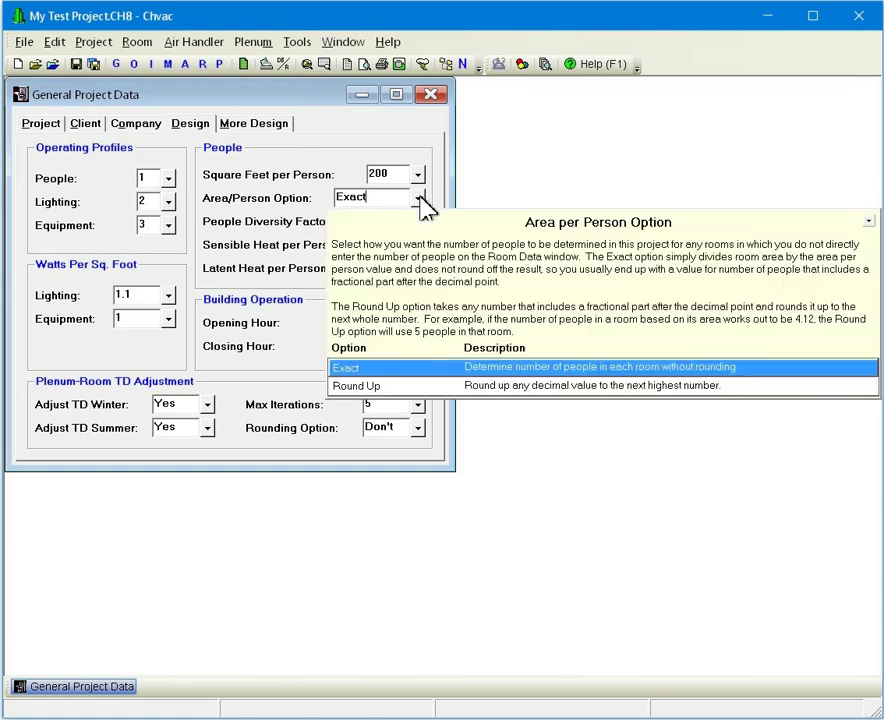
left_click(413, 386)
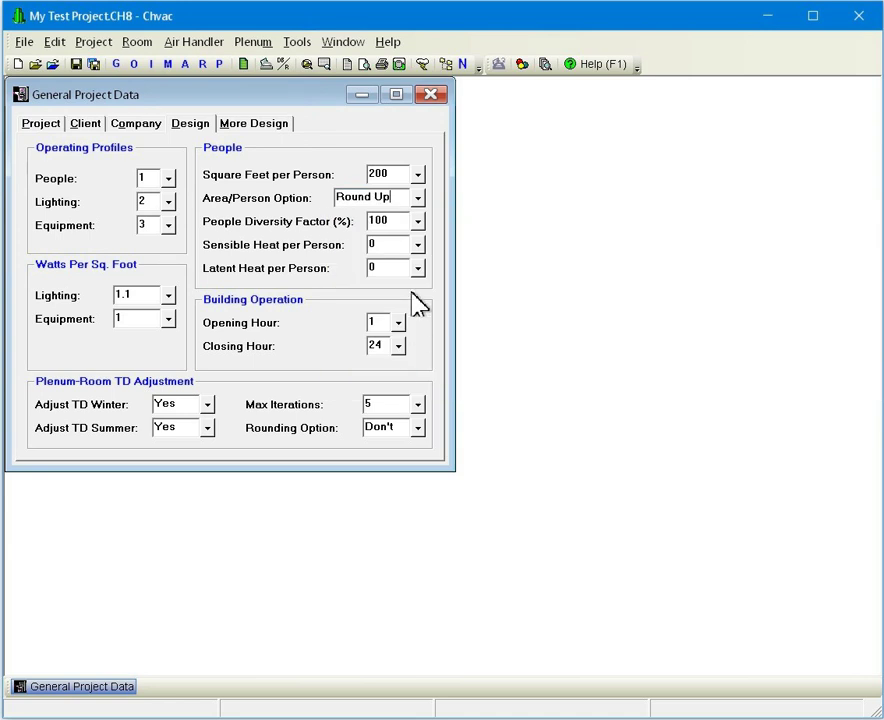
key("Tab")
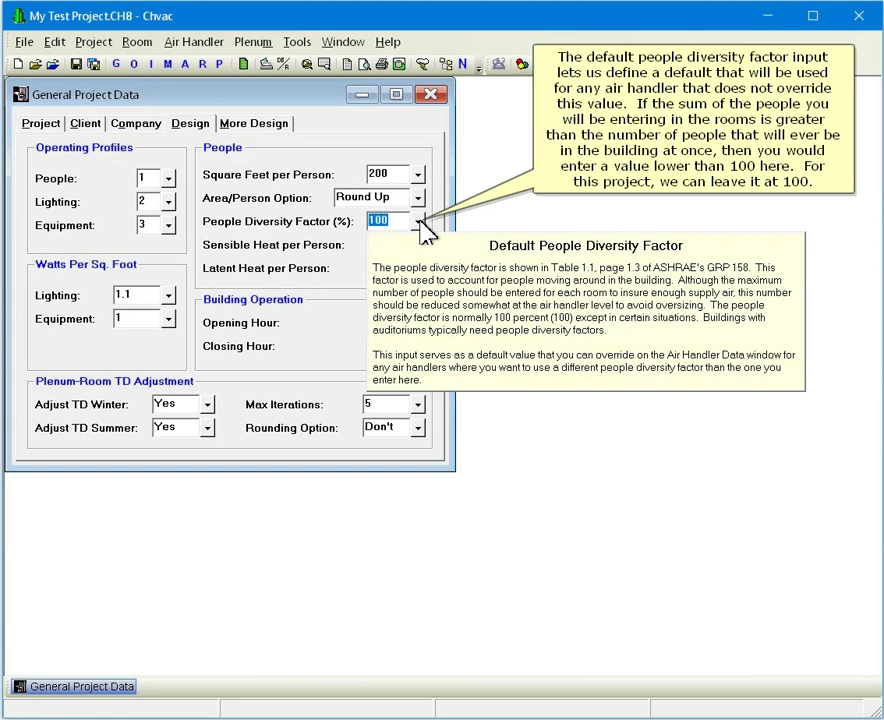
Step: Set the sensible heat per person to 250 and latent heat to 200 using the "Moderately active office work" activity
key("Tab")
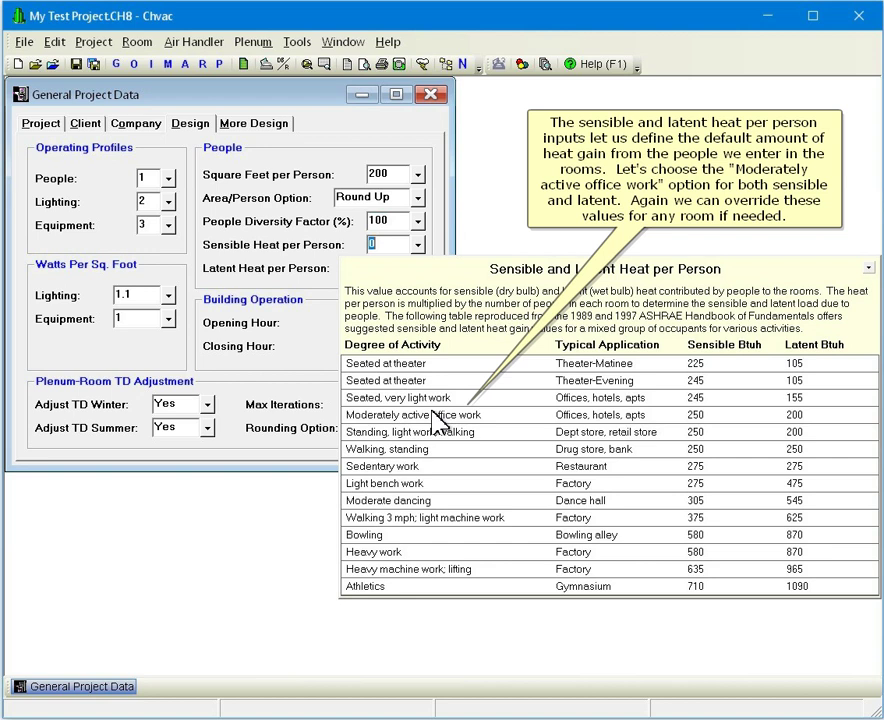
left_click(435, 421)
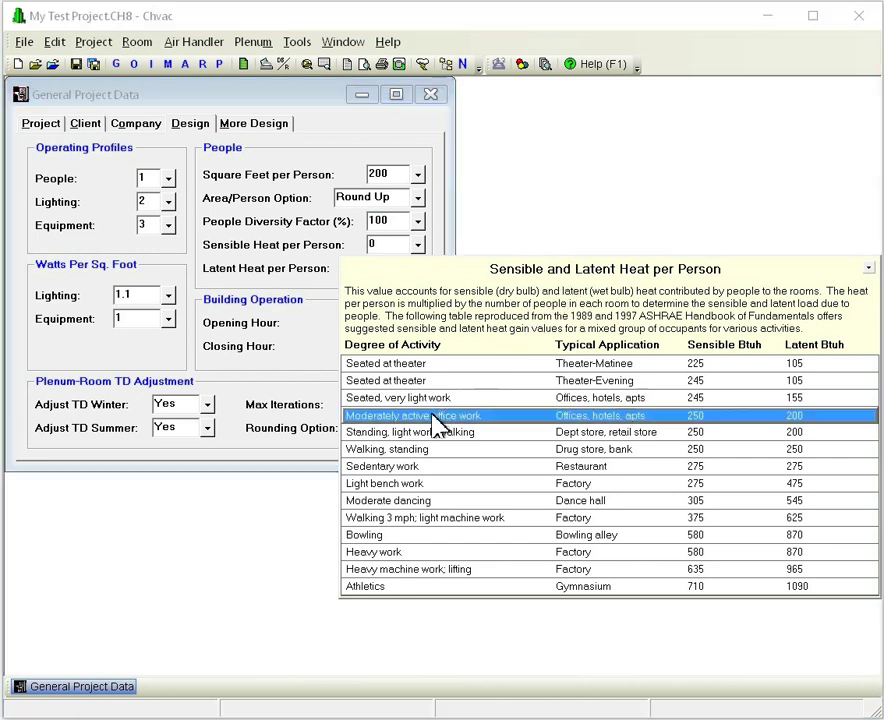
left_click(418, 269)
left_click(422, 438)
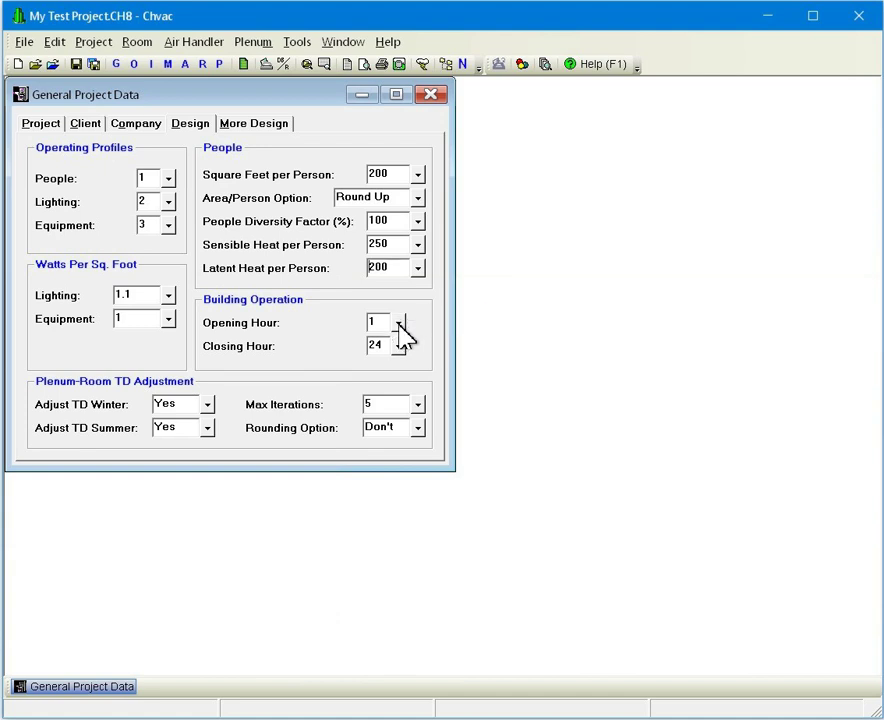
Step: Set the building's opening hour to 7 and closing hour to 19
left_click(398, 322)
left_click(401, 557)
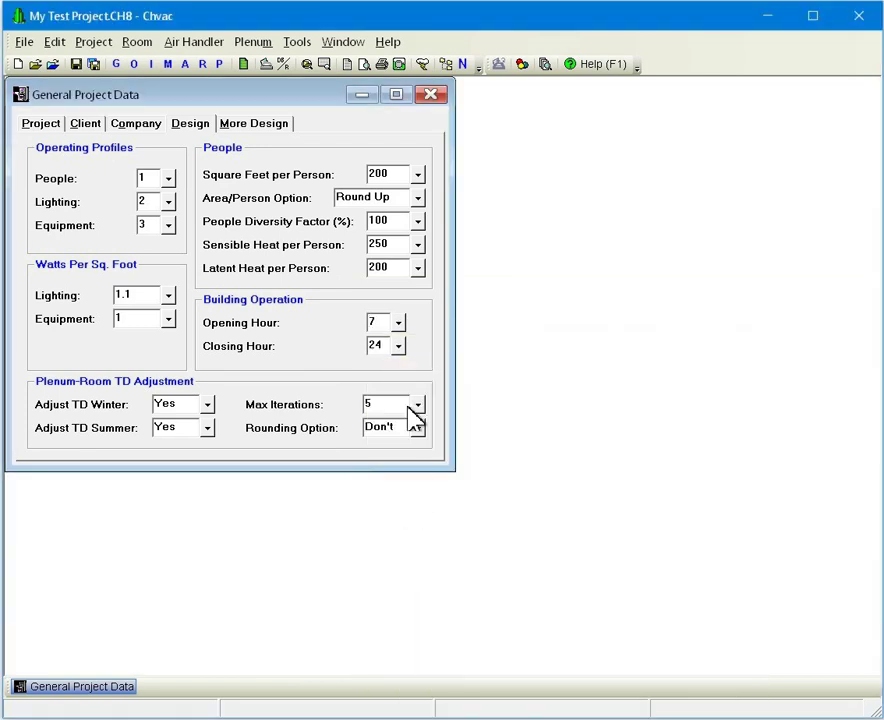
left_click(398, 346)
left_click(424, 240)
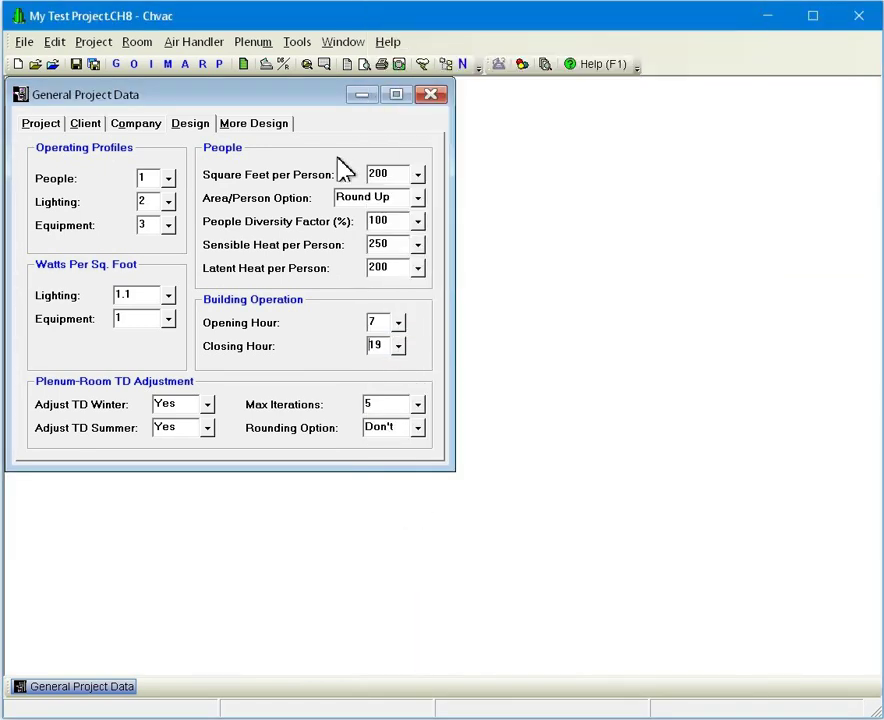
Step: Set the building default ceiling height to 8 and the default wall height to 10 feet in the additional design data
left_click(268, 125)
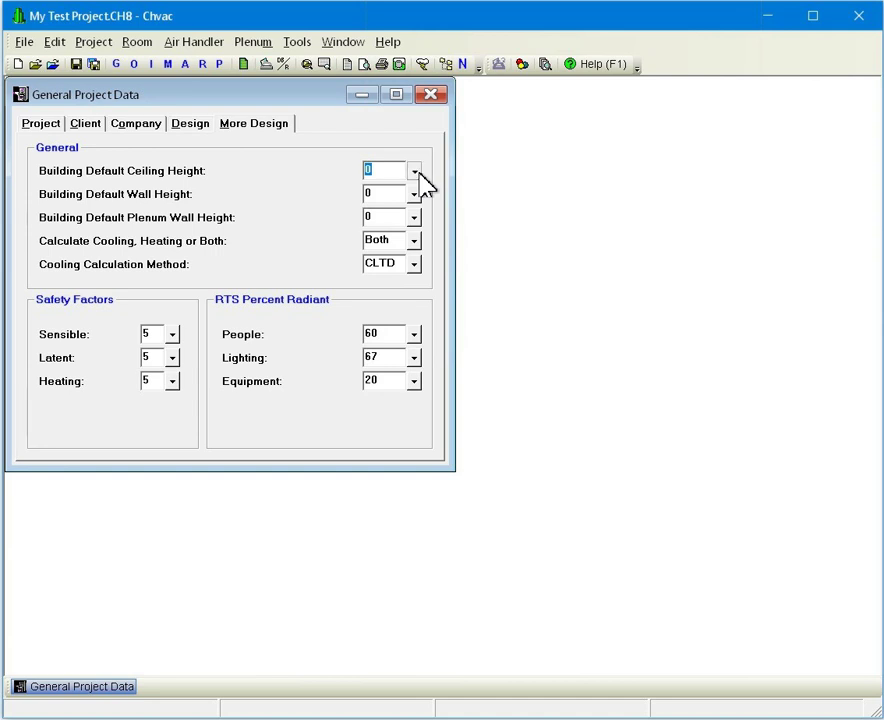
left_click(416, 174)
left_click(430, 276)
left_click(414, 195)
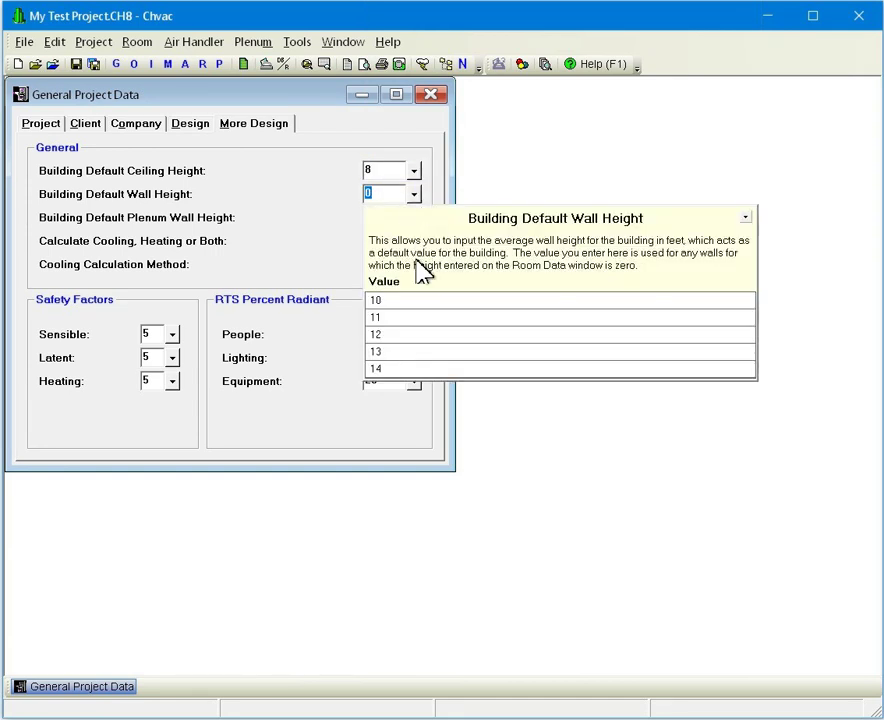
left_click(421, 302)
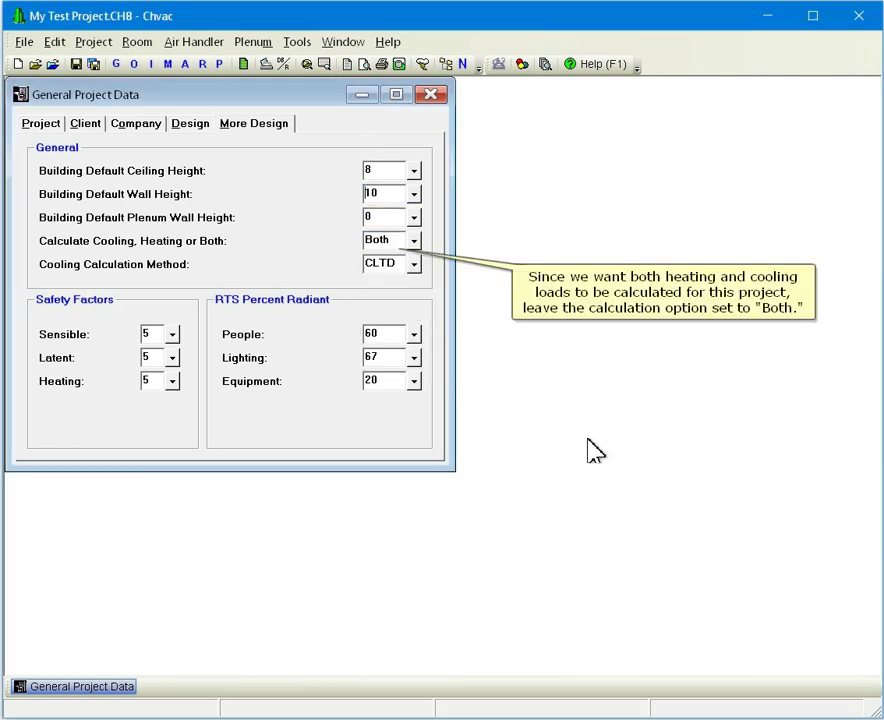